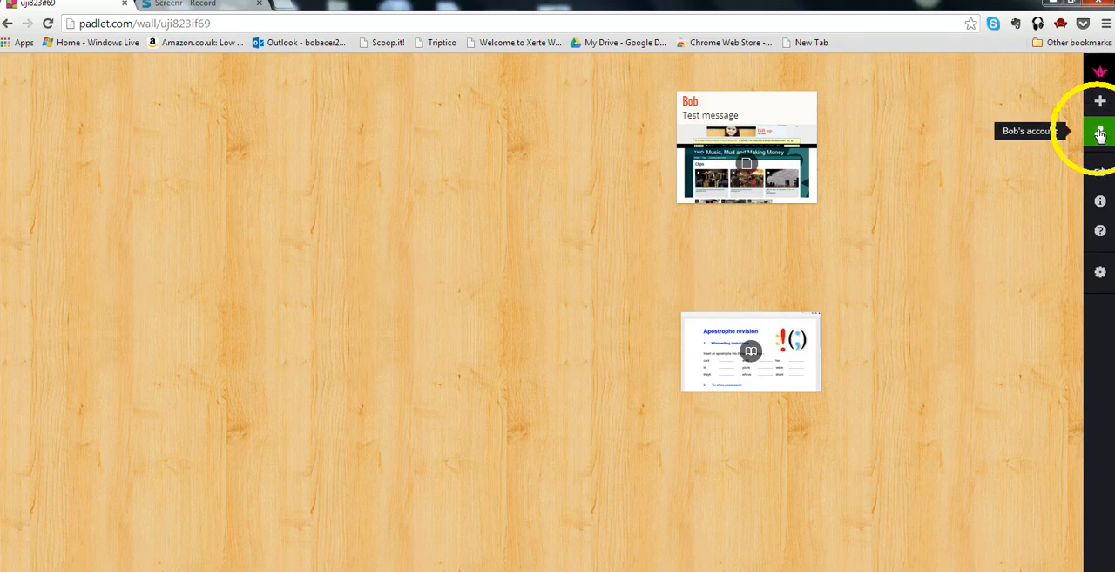
- Switch to the "Using ICT for English and Maths" wall and return to the topmost wall created on Dec 9th '13 at 1:17pm
left_click(1099, 134)
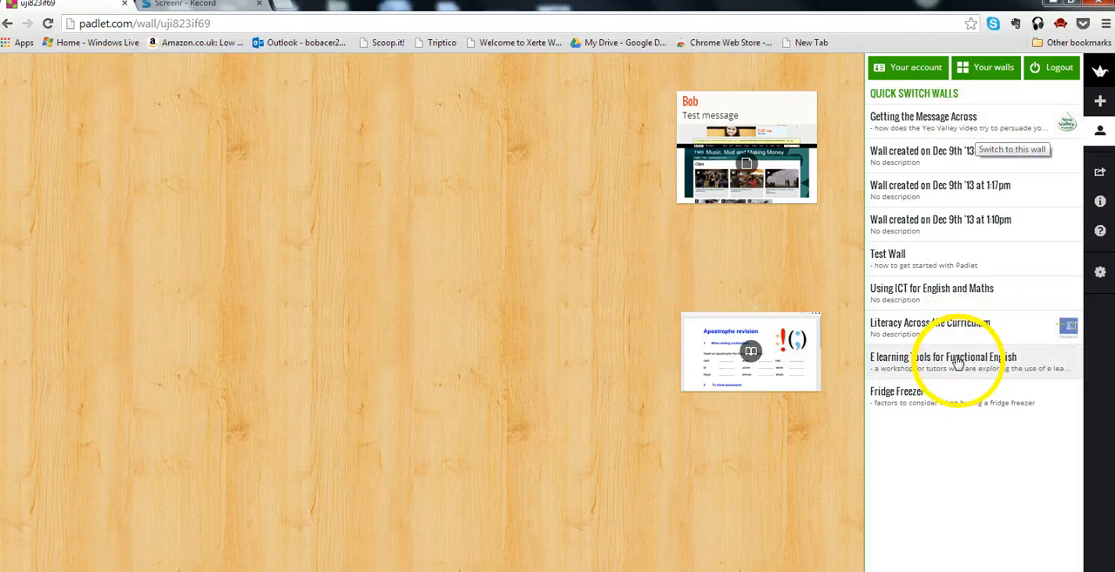
left_click(945, 296)
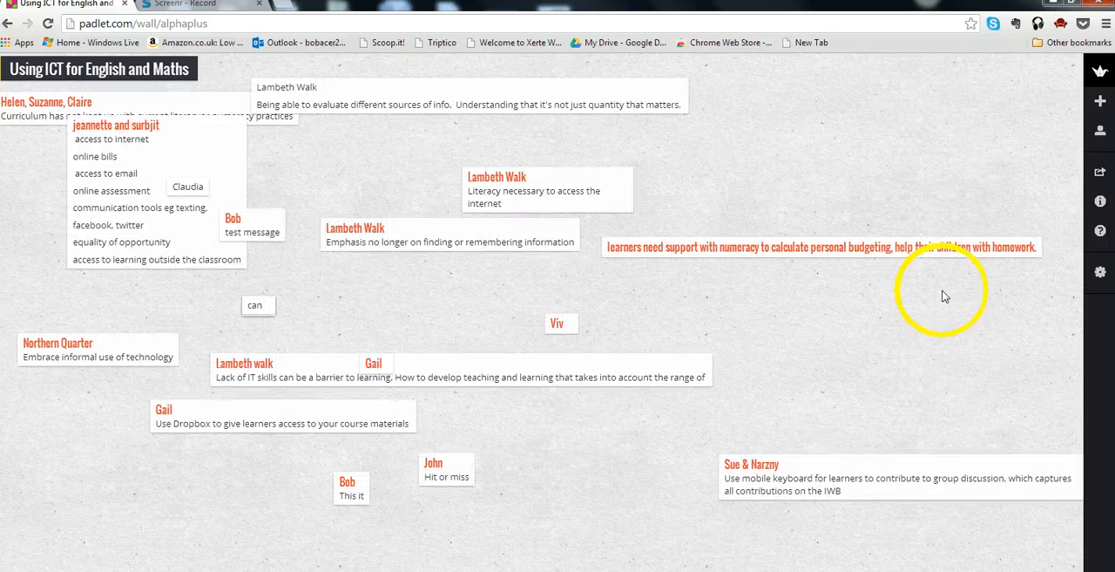
left_click(1098, 135)
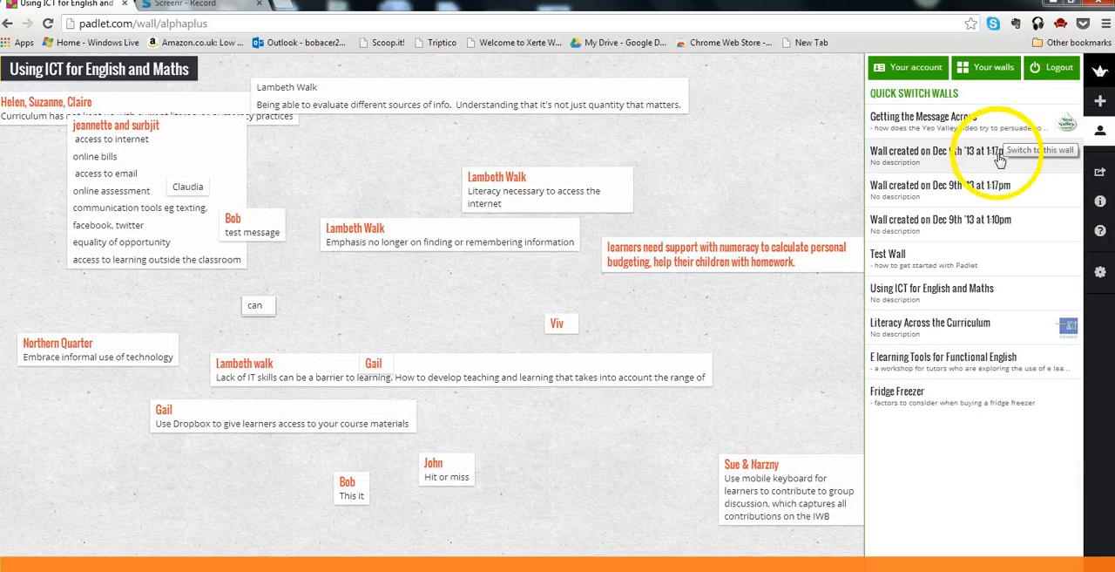
left_click(1000, 156)
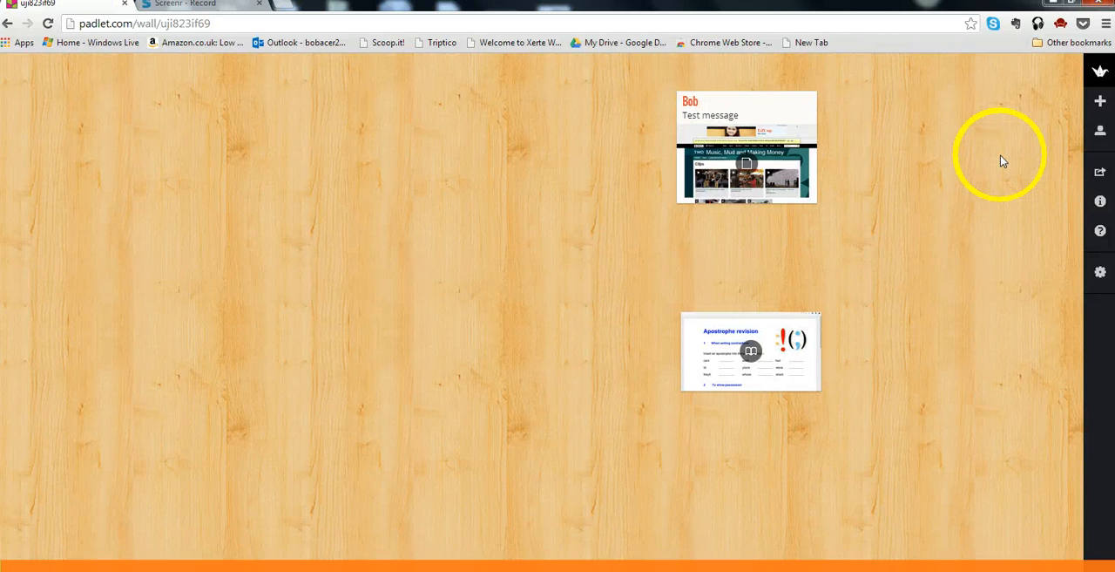
- Examine the wall's sharing options, including social media, export formats, print, embed code and QR code
left_click(1099, 175)
scroll(1079, 161, "down", 1)
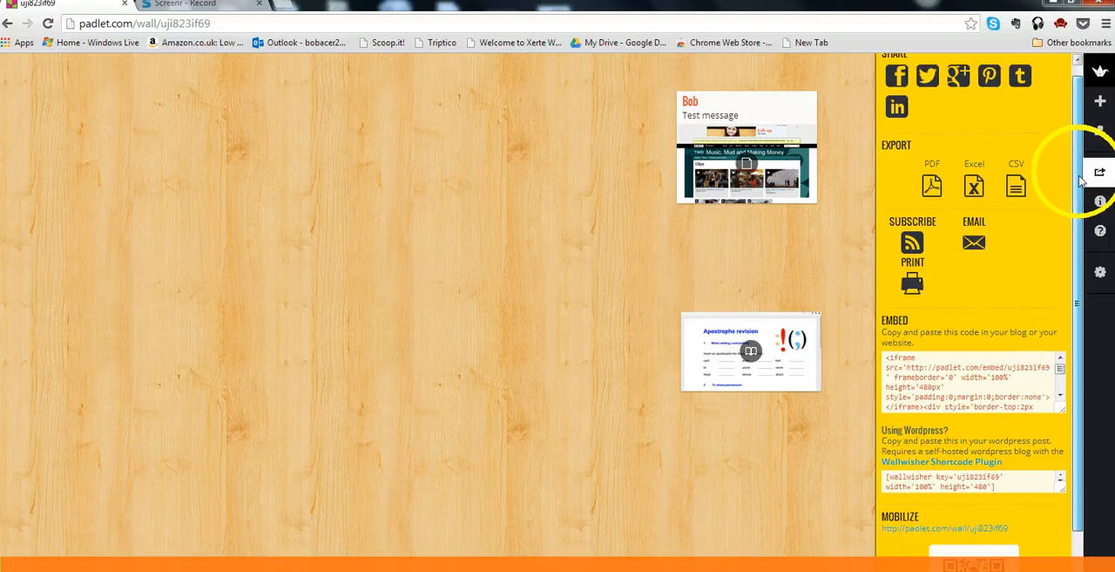
scroll(1079, 196, "up", 1)
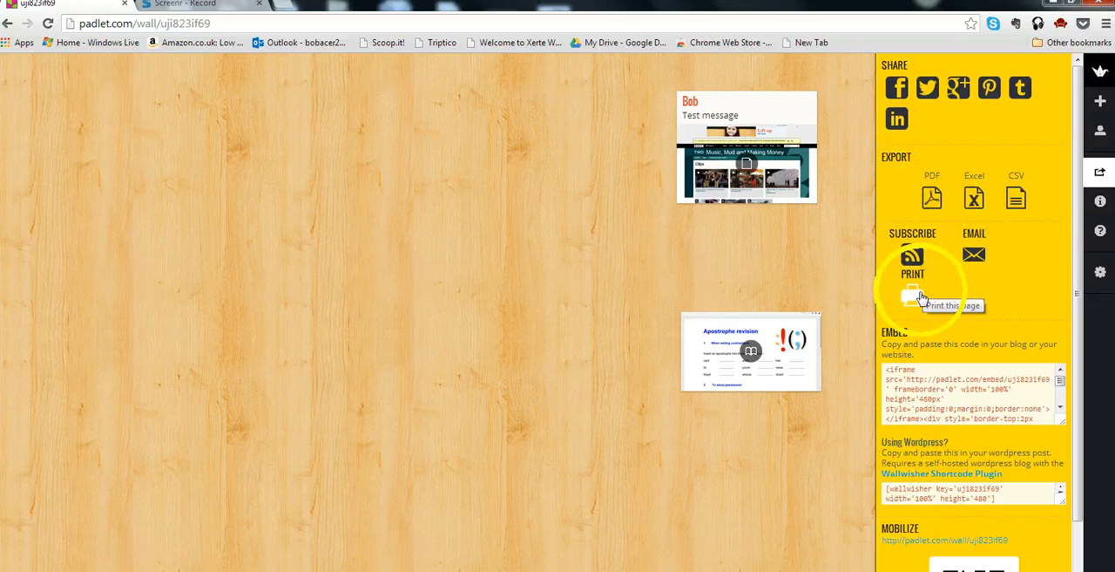
scroll(1079, 314, "down", 1)
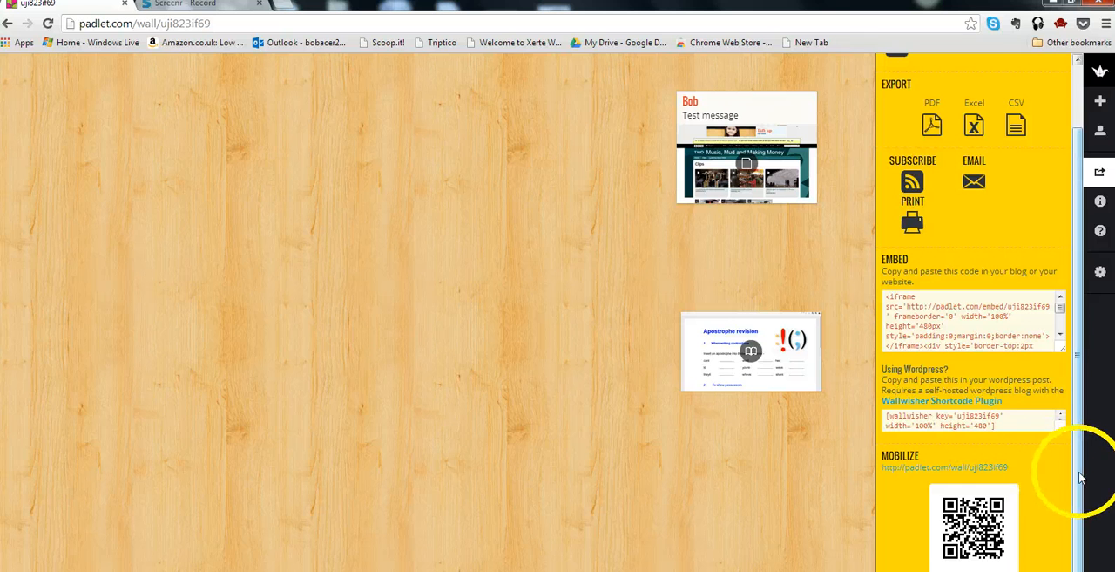
left_click_drag(1080, 460, 1073, 353)
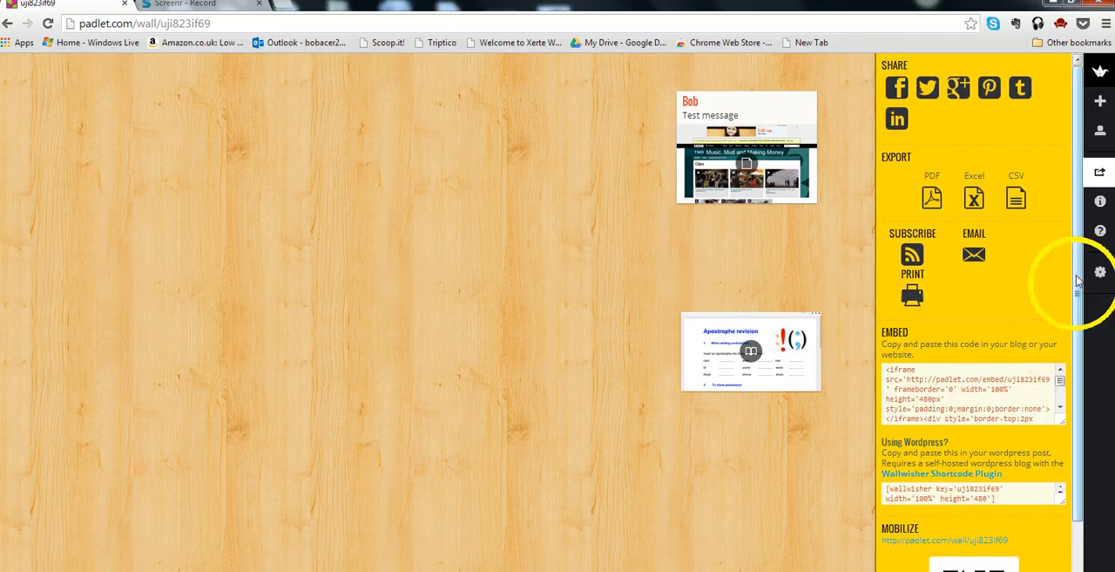
- Check the wall's information and read through the help guide on building, reading, writing and adding multimedia
left_click(1102, 200)
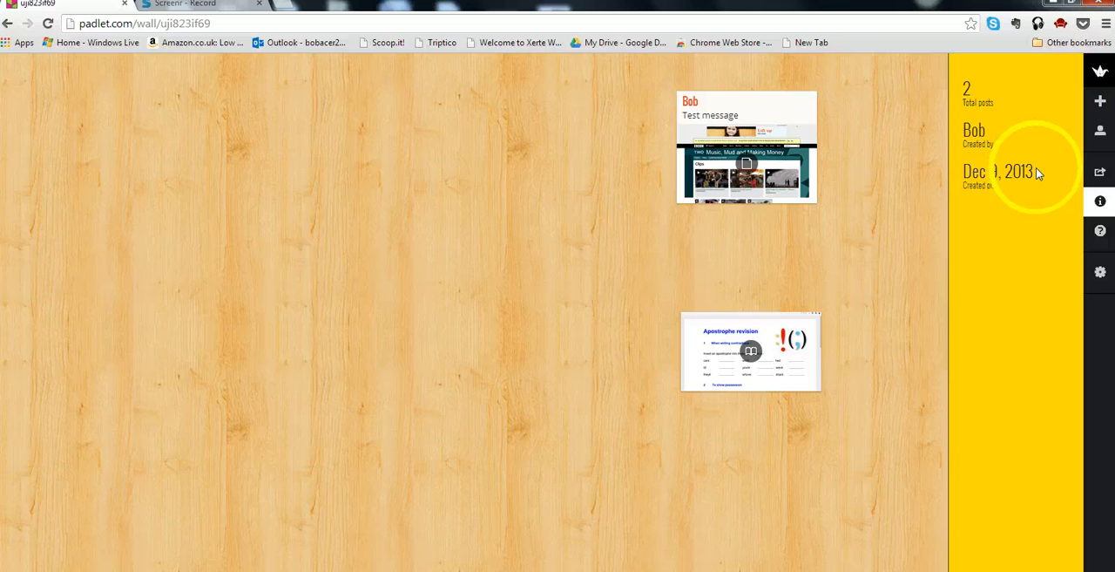
left_click(1101, 233)
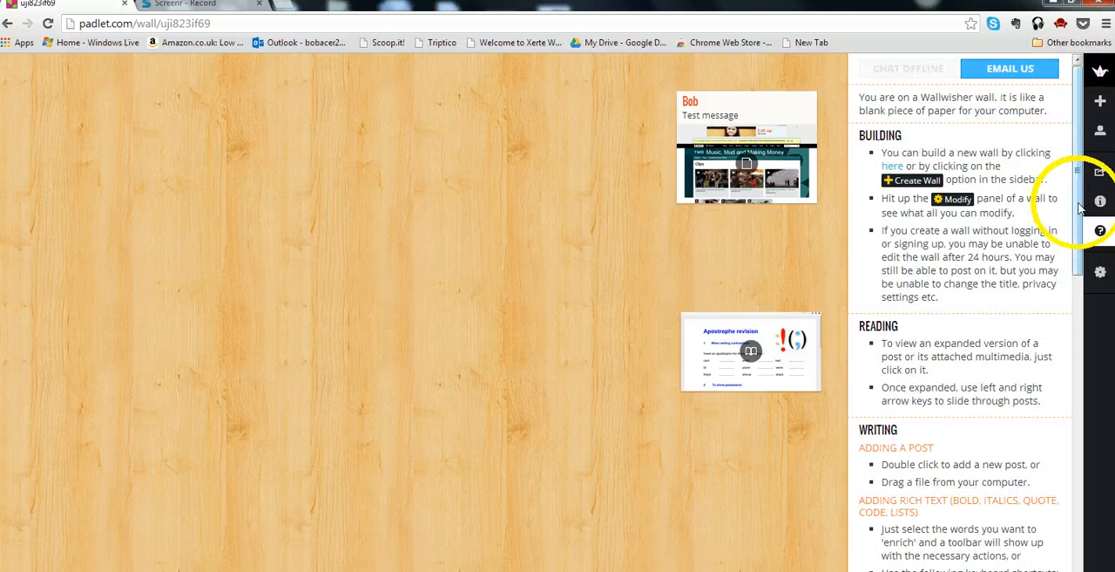
scroll(1080, 244, "down", 1)
left_click_drag(1086, 244, 1081, 190)
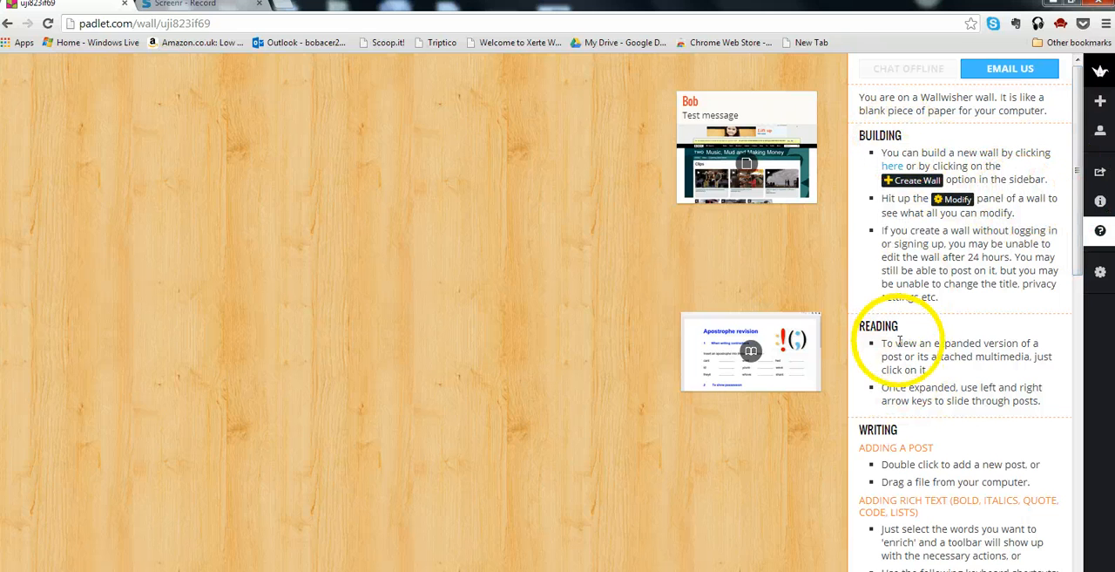
scroll(900, 342, "down", 1)
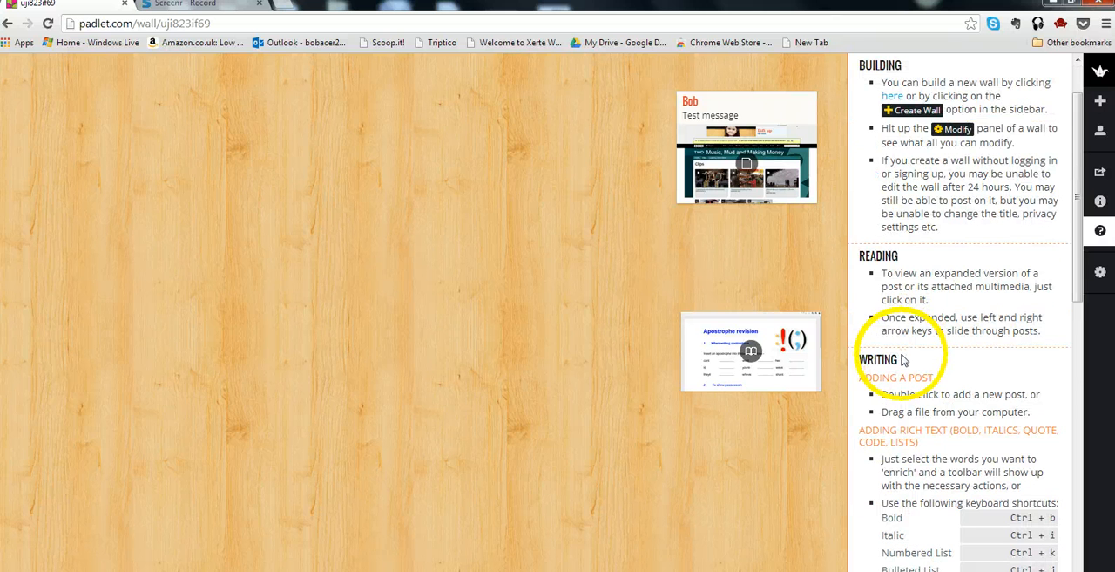
scroll(903, 359, "down", 3)
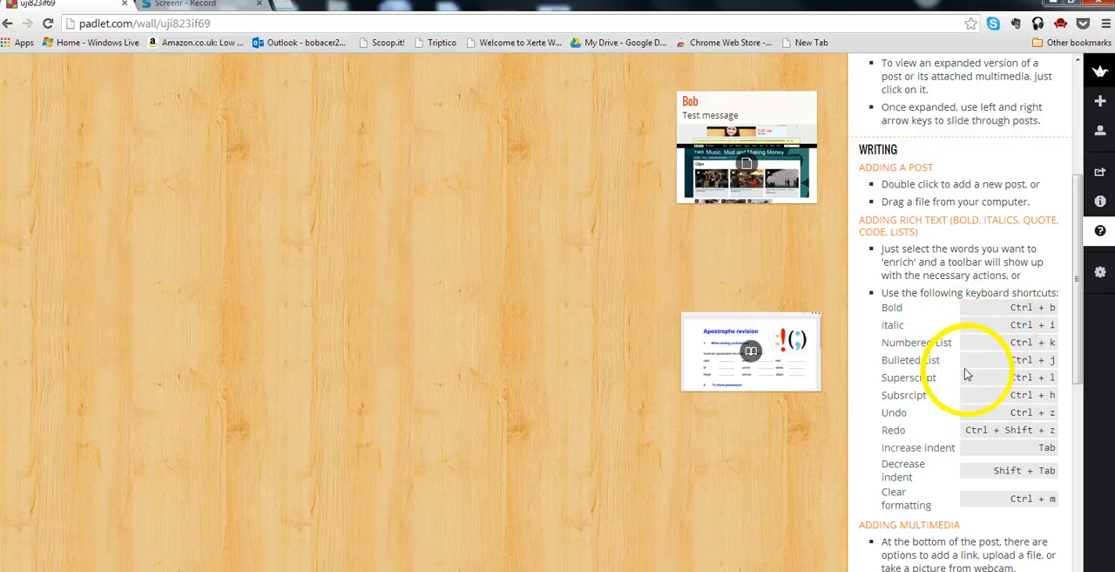
scroll(965, 358, "down", 3)
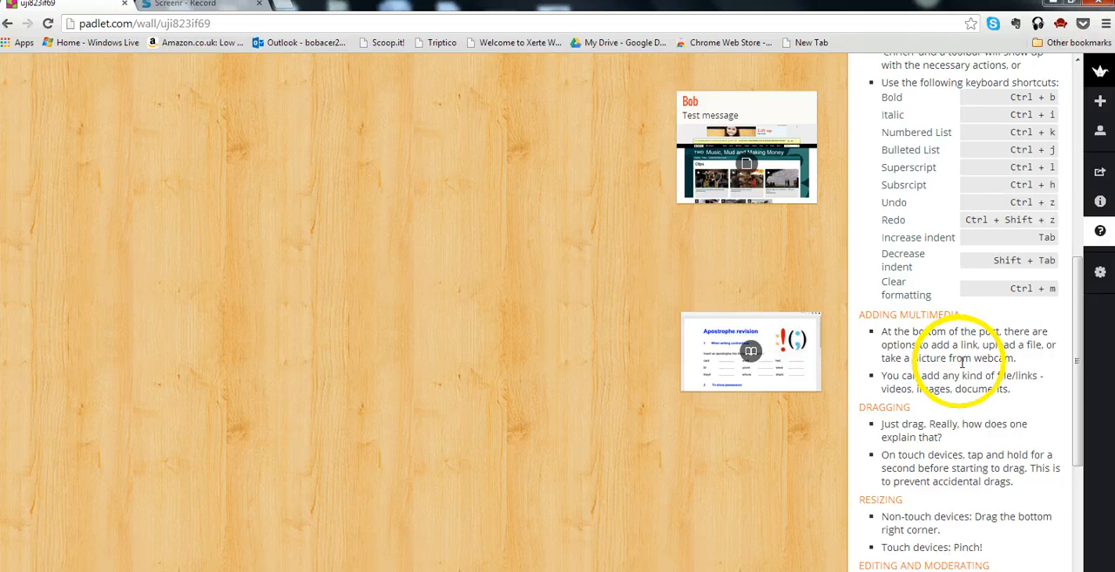
scroll(964, 360, "down", 2)
scroll(961, 362, "up", 9)
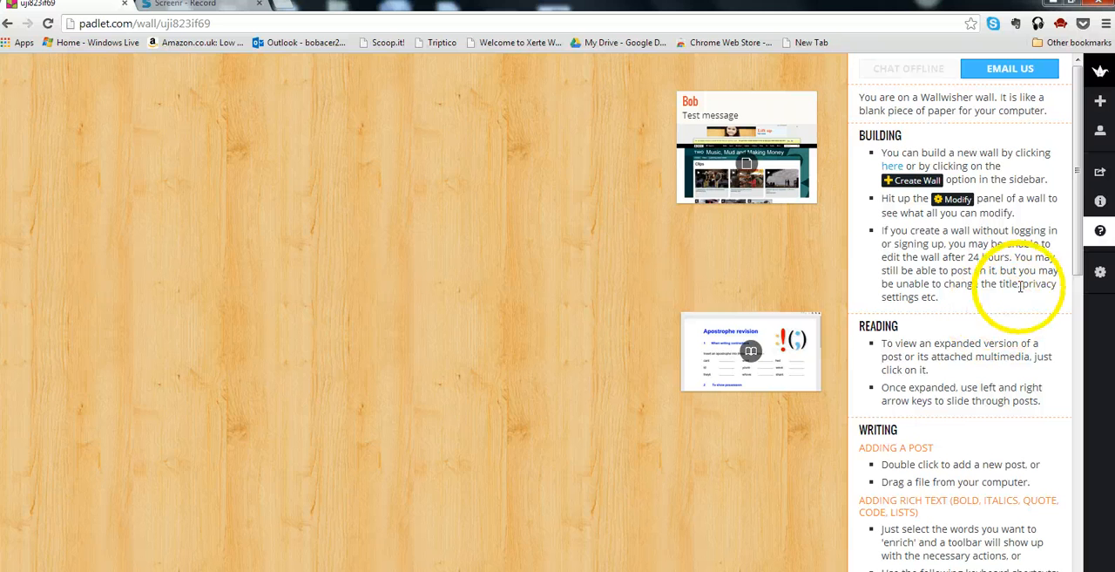
- Open the wall's modification settings and title the wall "Test wall"
left_click(1099, 274)
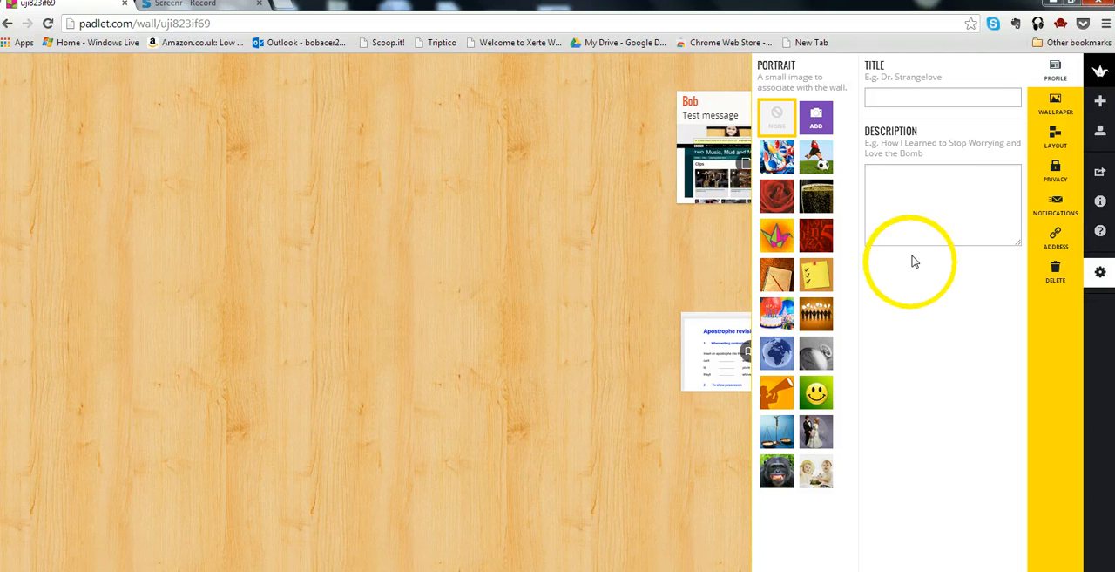
left_click(879, 98)
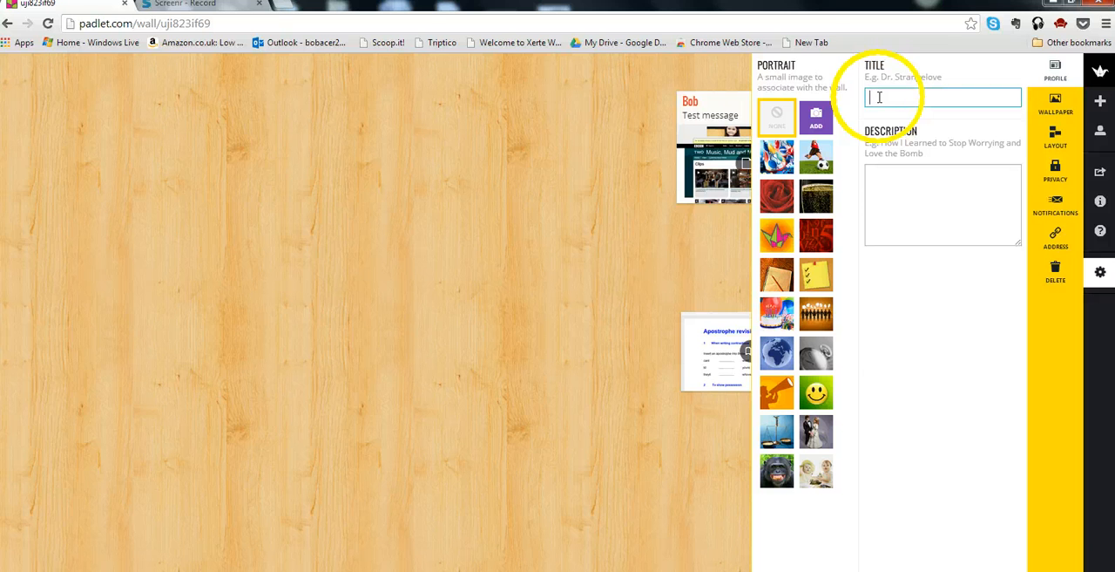
type("Test")
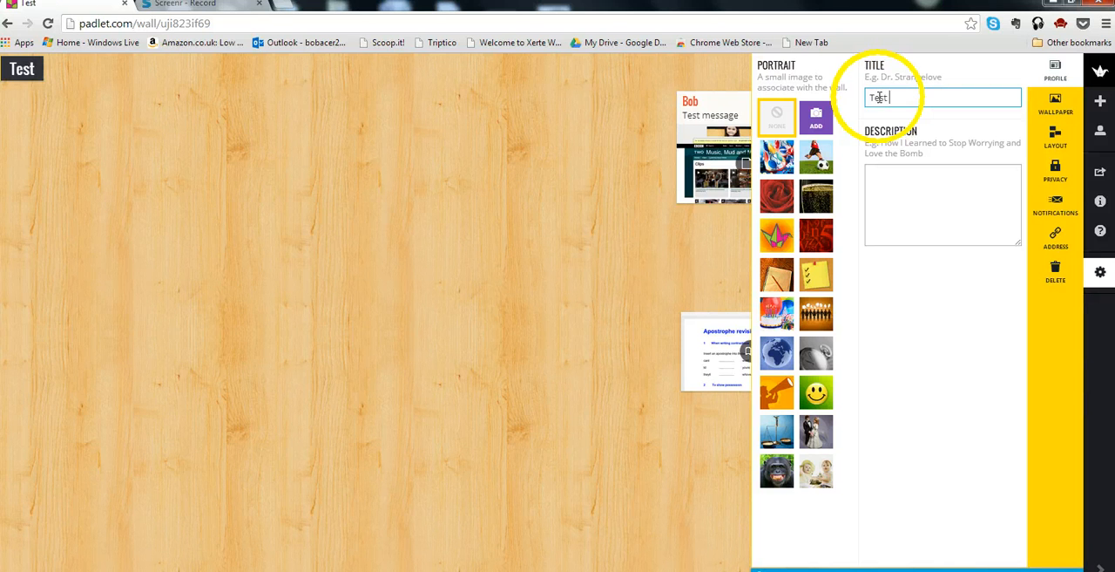
type(" wall")
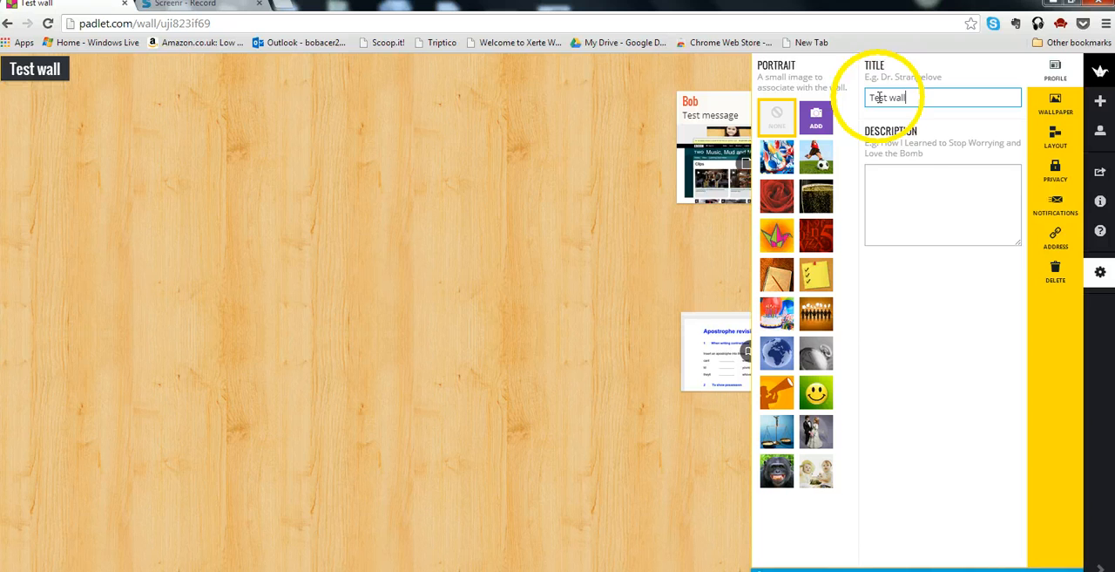
- Enter the wall description "- how to get started with Padlet" and choose the yellow checklist note as the portrait
left_click(906, 182)
type("=")
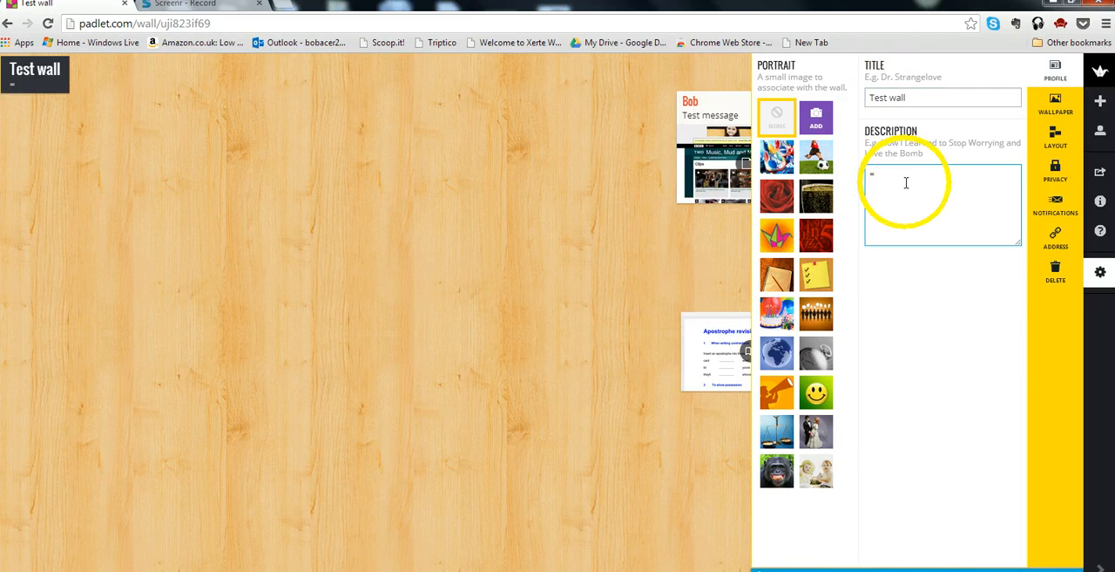
key("BackSpace")
key("BackSpace")
type("- how to get start")
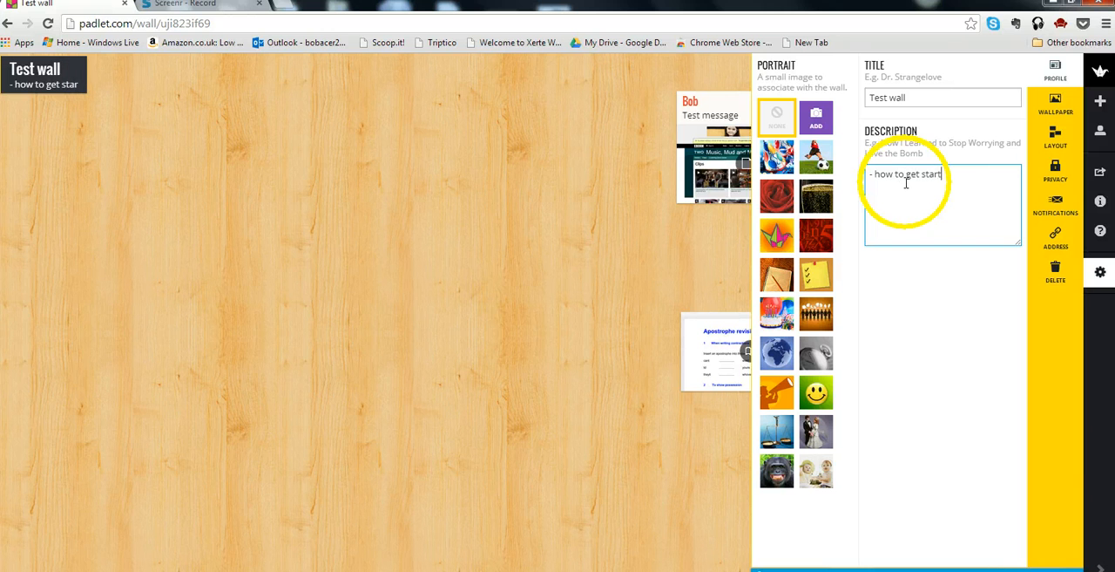
type("ed with Padlet")
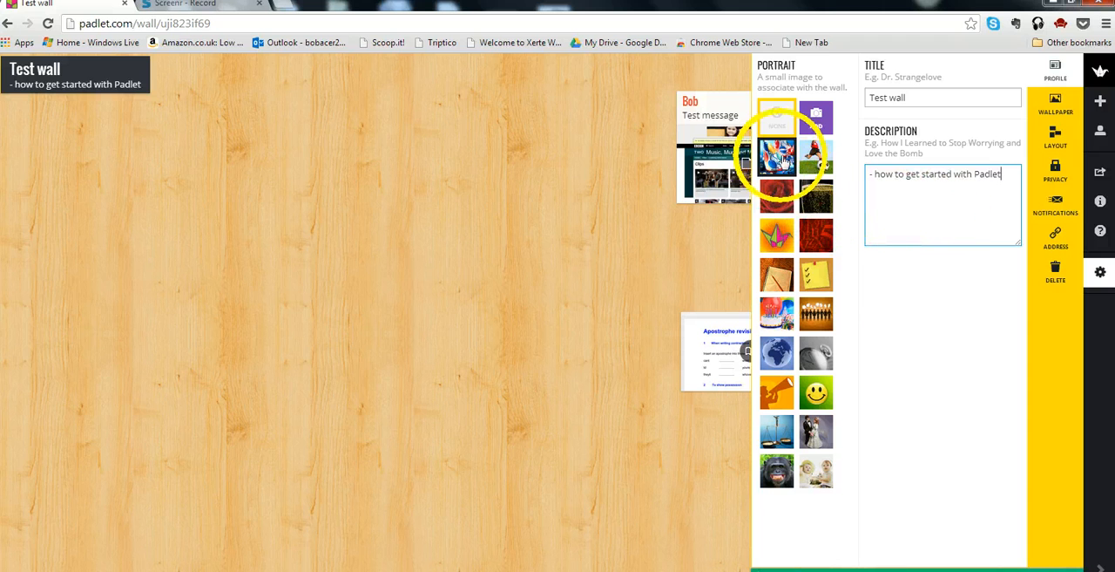
left_click(816, 274)
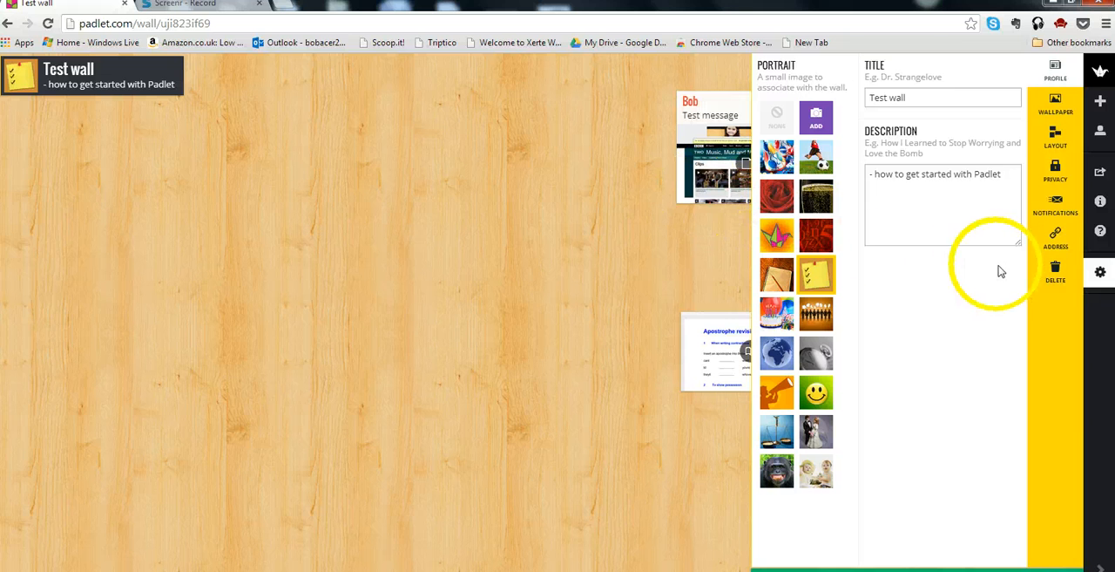
- Try "acerworkshop1" as the wall's custom padlet.com address and clear the entry without picking it
left_click(1050, 244)
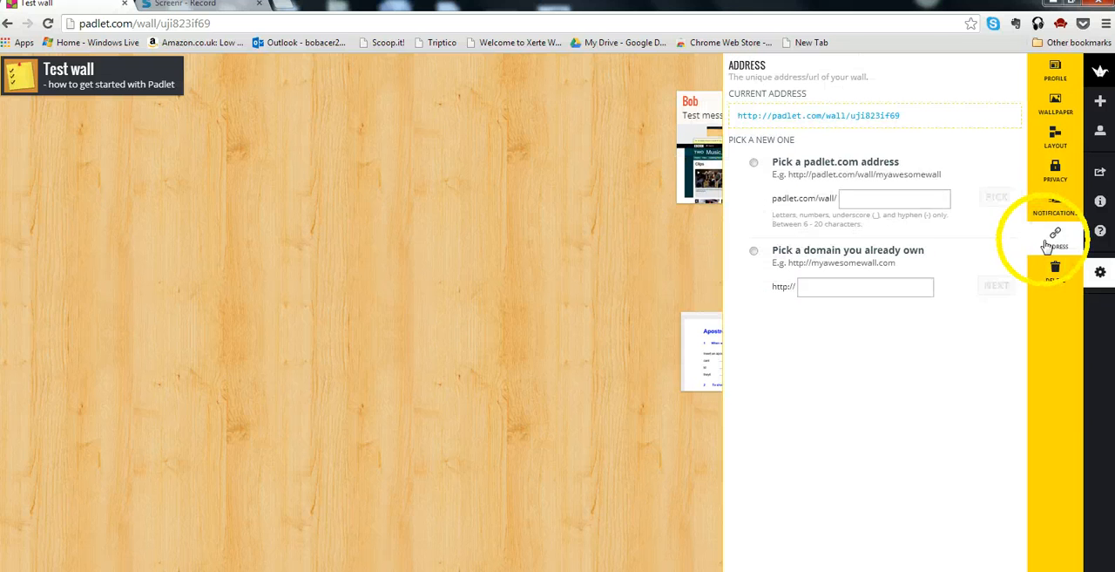
left_click(847, 199)
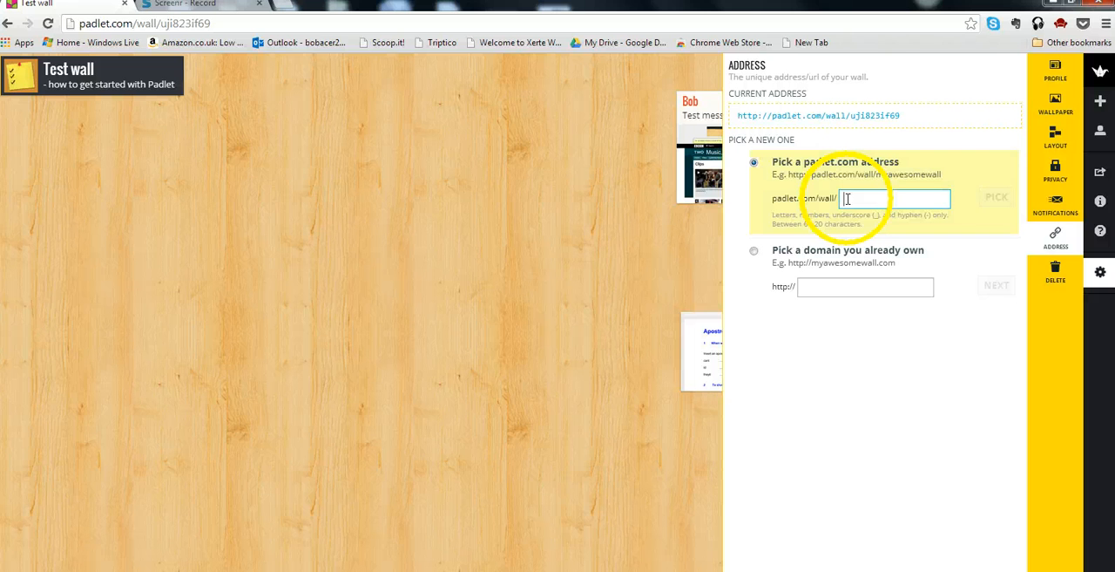
type("cerworks")
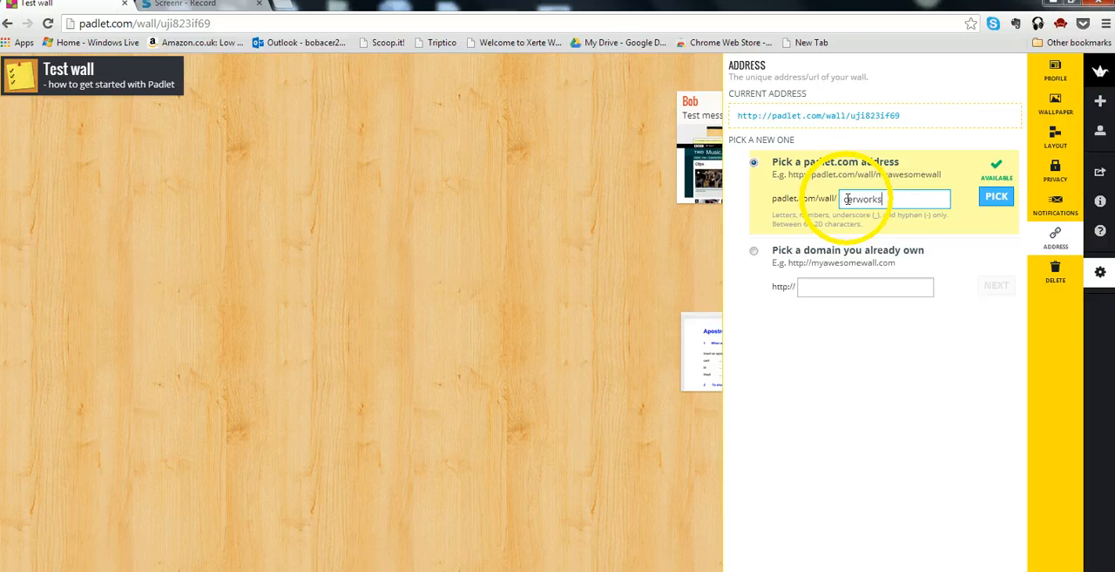
type("hop1")
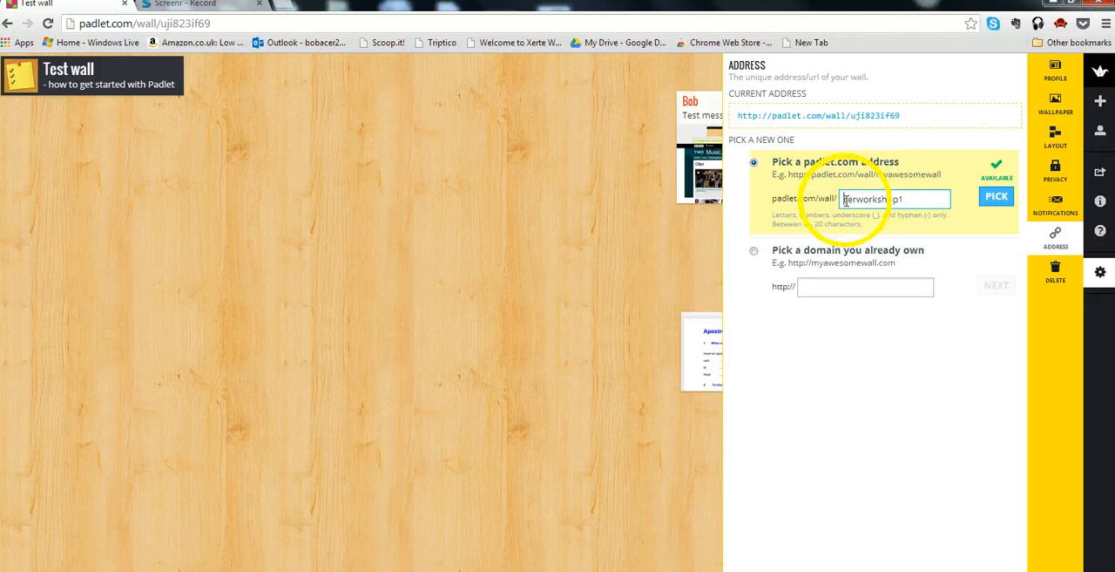
left_click(843, 199)
type("a")
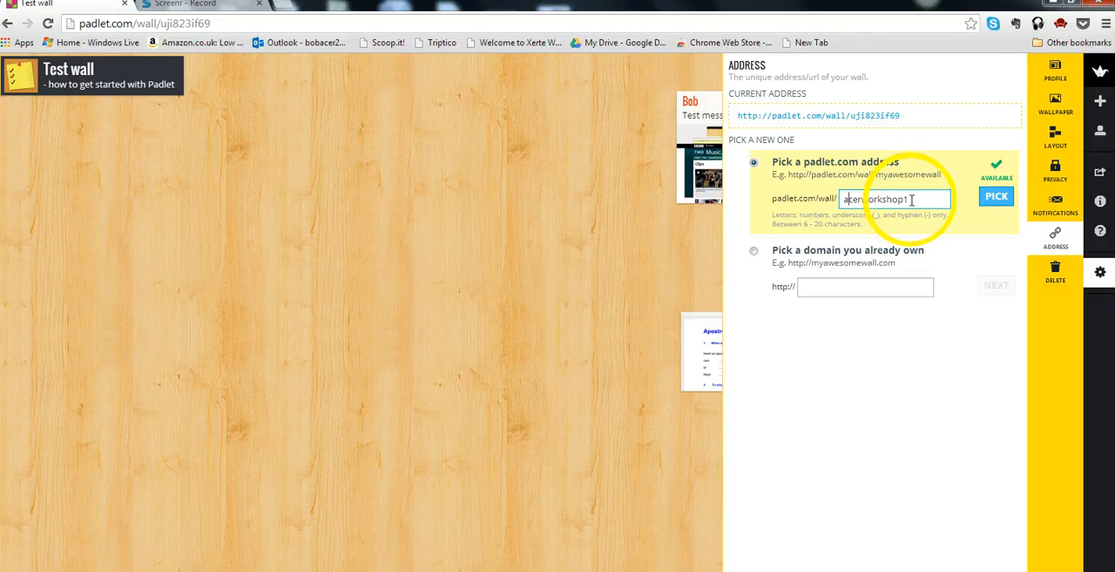
left_click_drag(912, 199, 819, 209)
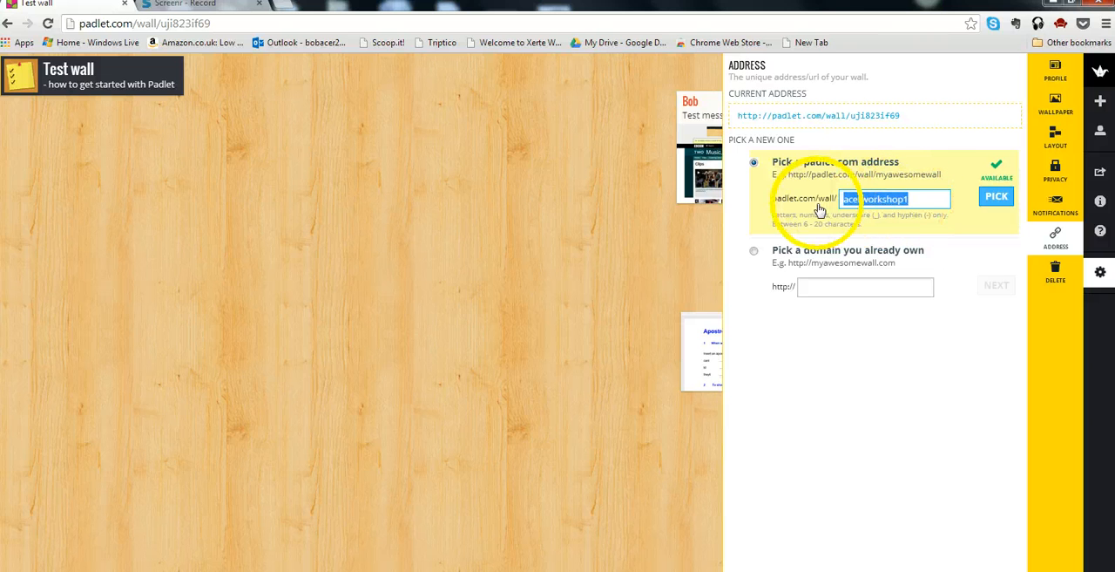
key("BackSpace")
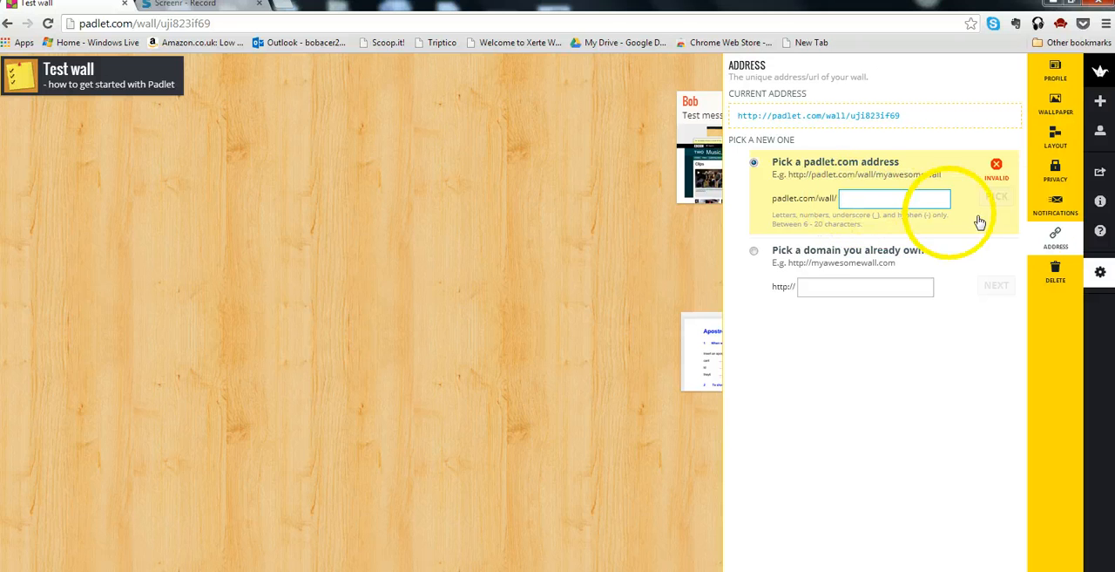
- Review the wall's privacy options and set the post layout to Stream
left_click(1056, 172)
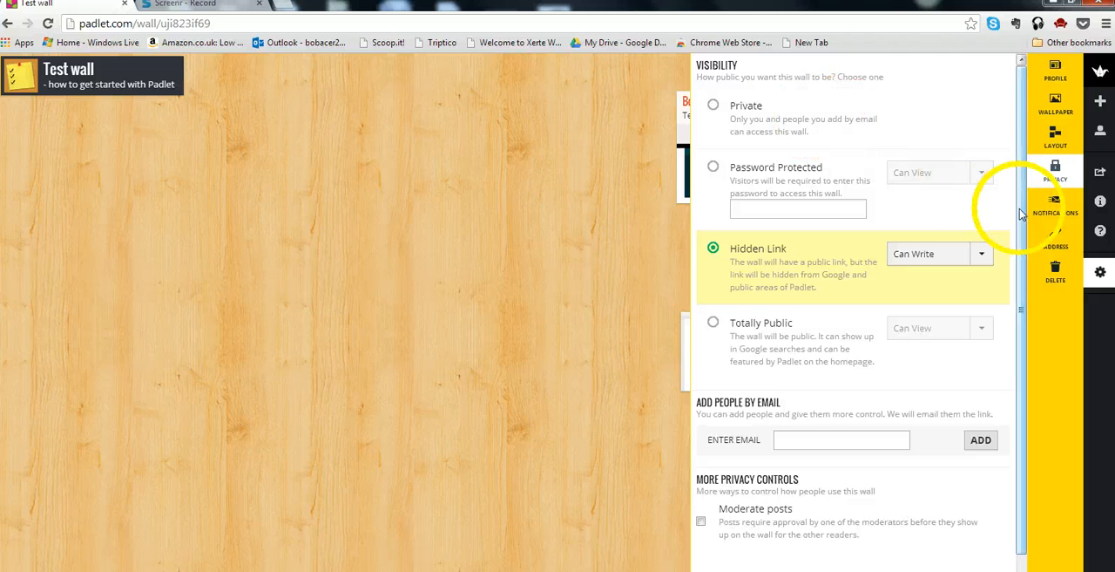
left_click(1051, 142)
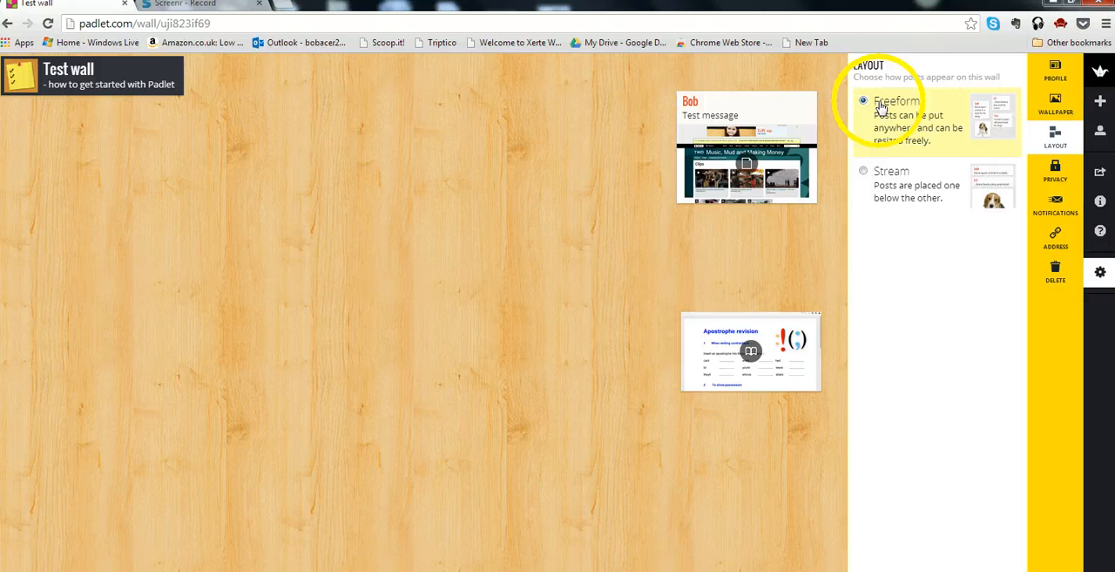
left_click(863, 173)
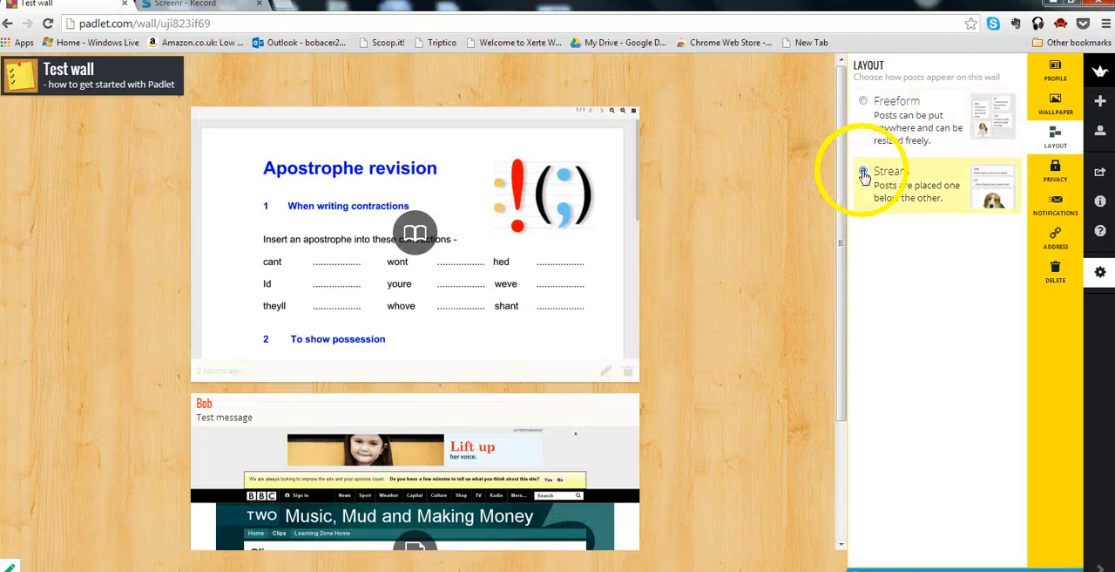
left_click_drag(841, 171, 840, 139)
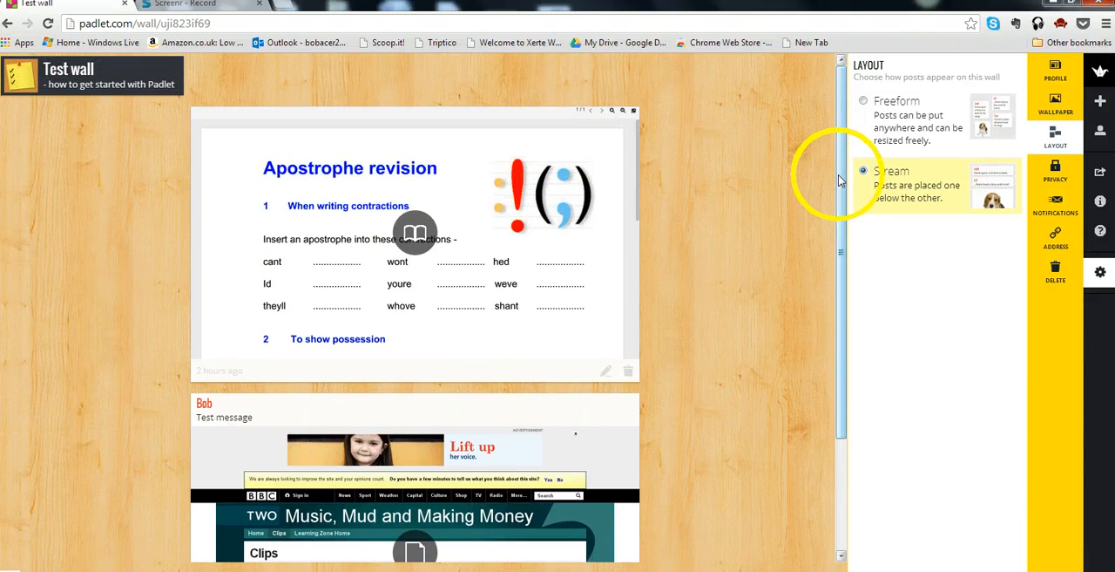
mouse_move(837, 176)
left_mouse_down()
mouse_move(845, 311)
mouse_move(839, 148)
mouse_move(839, 159)
left_mouse_up()
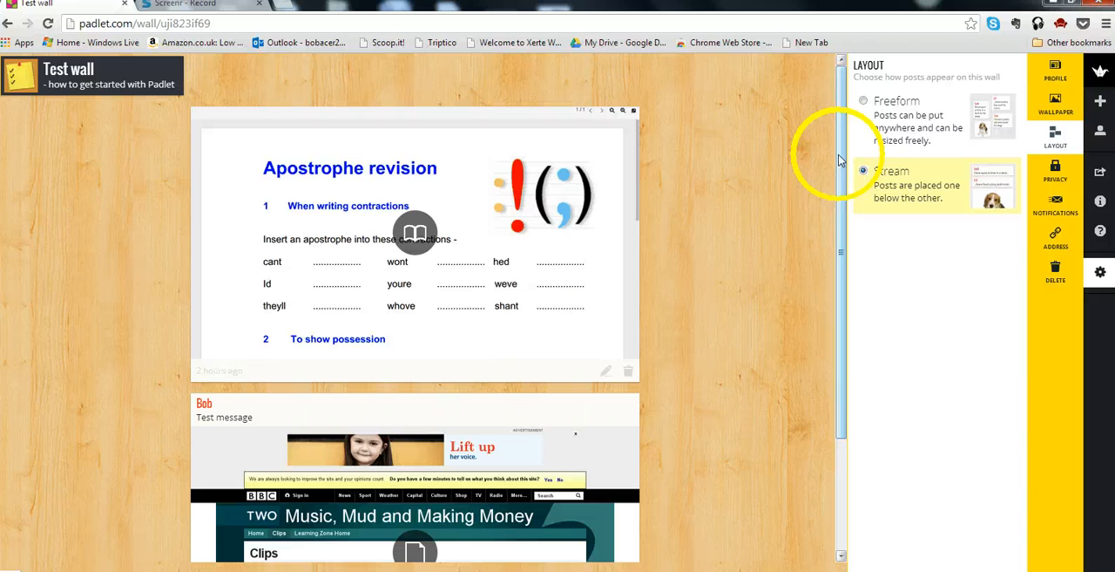
- Open the wall's wallpaper choices, browse the built-in backgrounds and try the Ocean wallpaper
left_click(1050, 108)
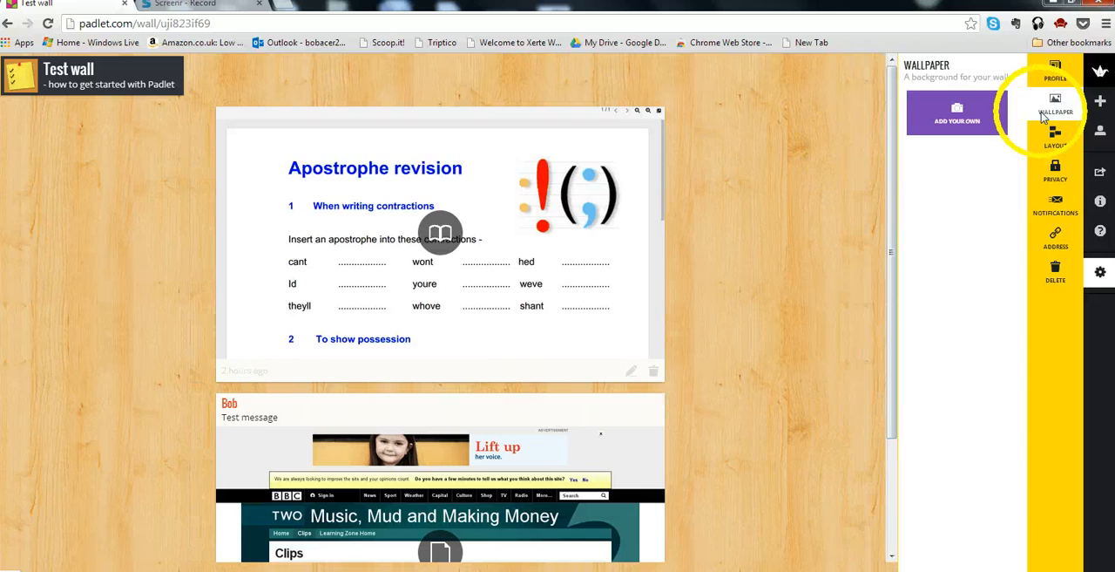
mouse_move(1017, 137)
left_mouse_down()
mouse_move(1024, 267)
mouse_move(1021, 127)
left_mouse_up()
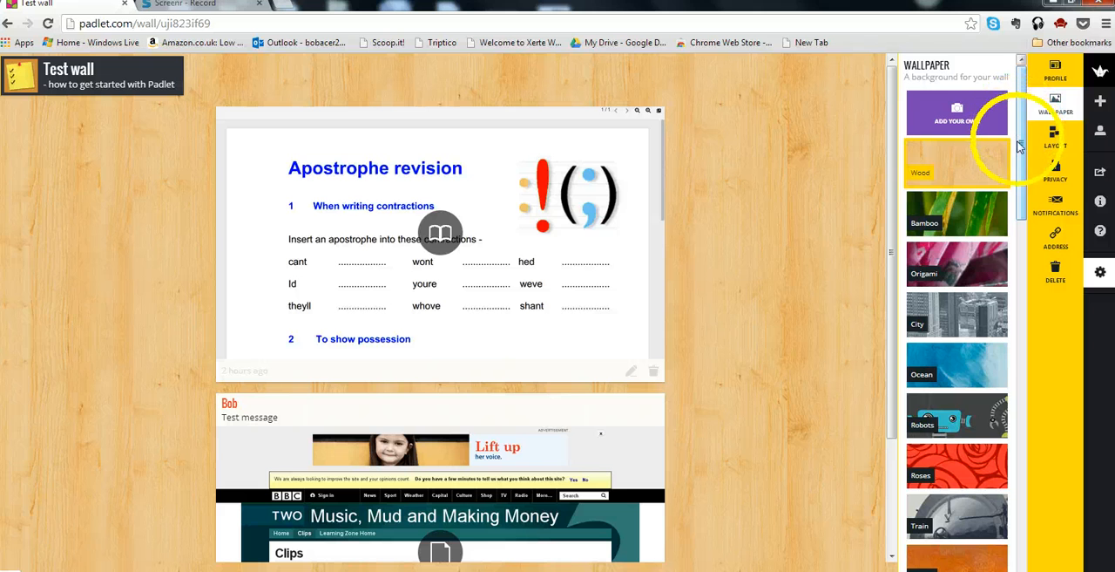
left_click_drag(1020, 133, 1024, 213)
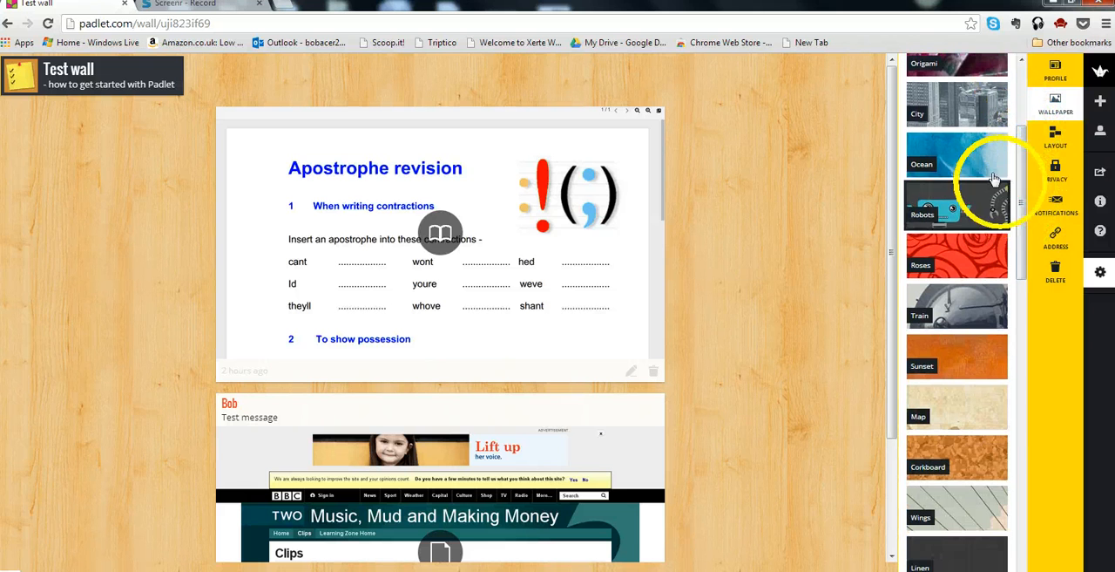
left_click(987, 165)
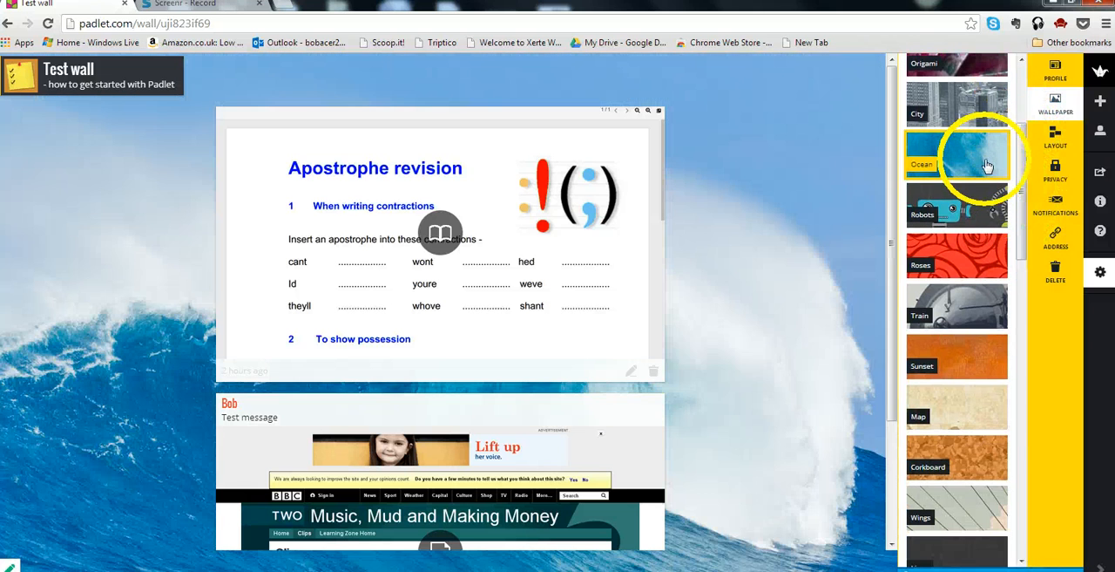
- Try the flying-birds wallpaper, browse further backgrounds and set the wallpaper to the blue sky with white clouds
left_click_drag(1017, 192, 1016, 324)
left_click(965, 225)
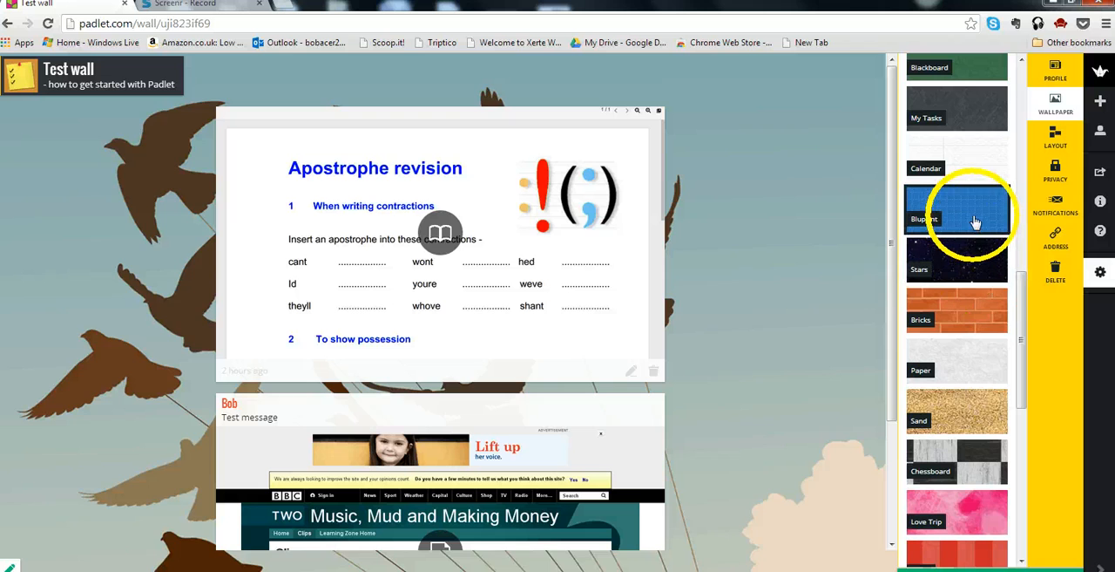
left_click(975, 223)
left_click_drag(1025, 270, 985, 83)
left_click(978, 340)
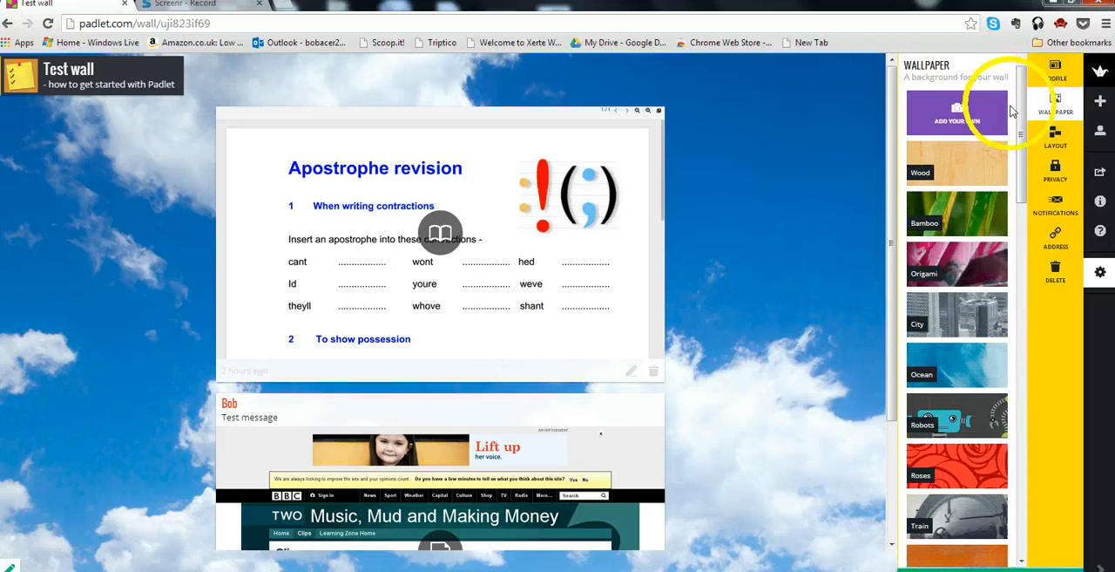
- Review the wall's title, description and portrait, and close the modification settings
left_click(1053, 73)
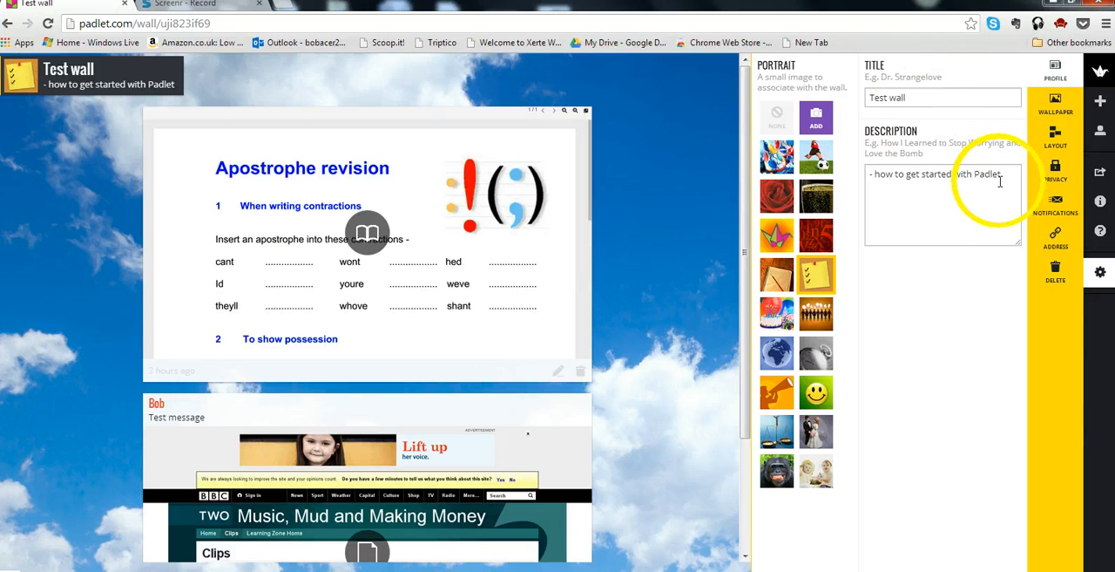
left_click(723, 173)
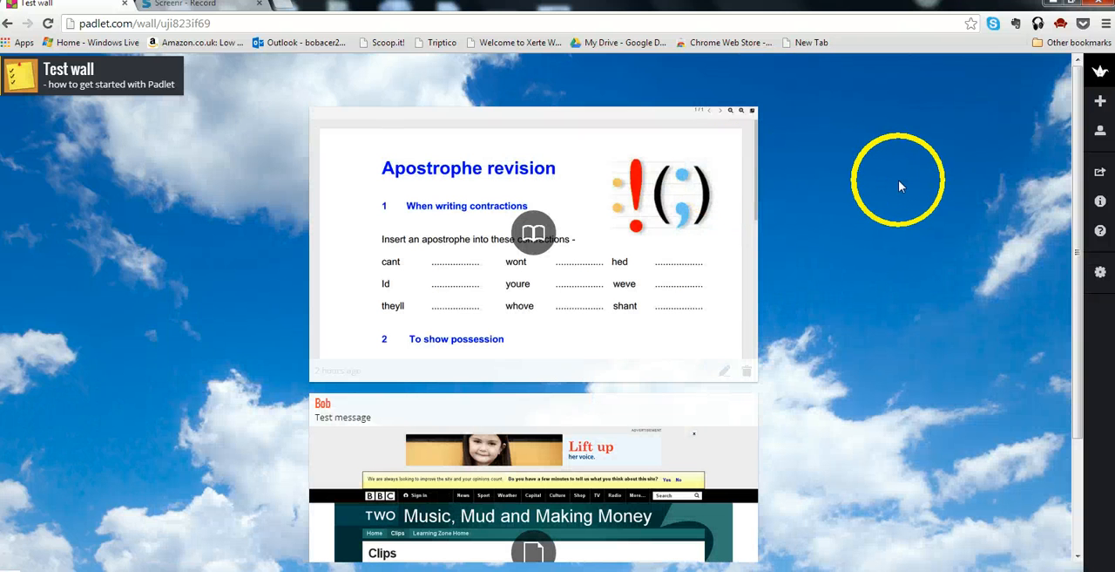